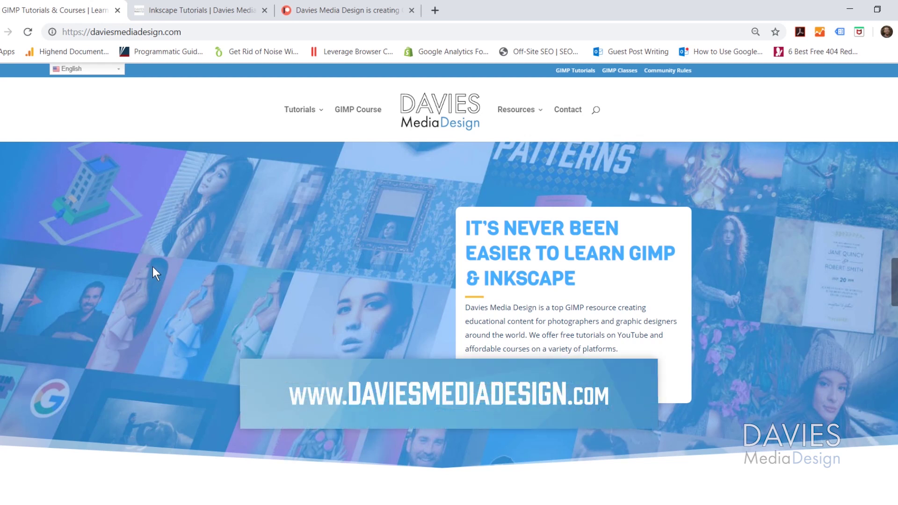
# Scroll down through the Davies Media Design homepage.
pyautogui.scroll(-10, 153, 267)
pyautogui.scroll(-10, 152, 267)
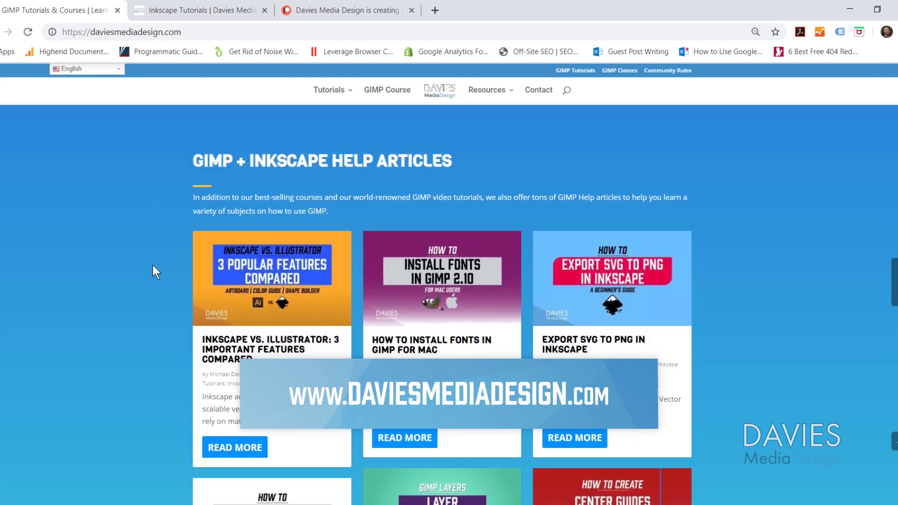
pyautogui.scroll(-10, 152, 265)
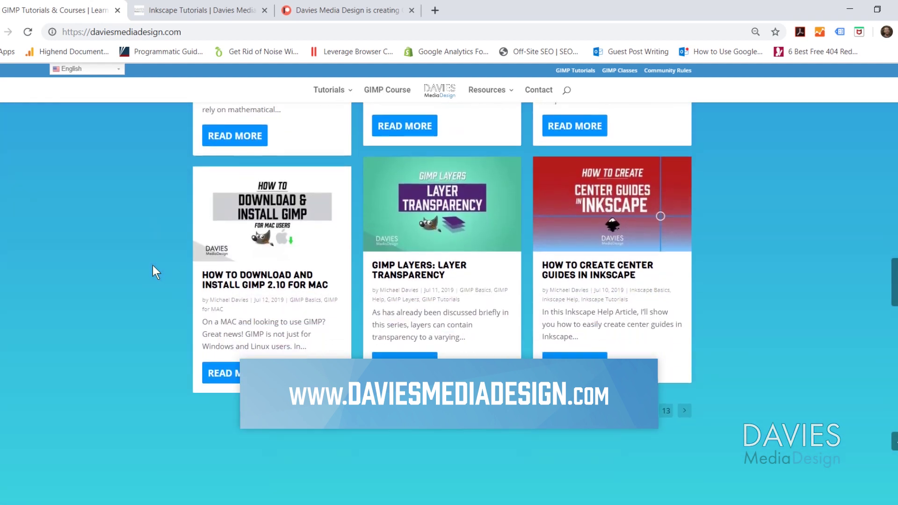
pyautogui.scroll(-5, 152, 266)
# Move to the Inkscape Tutorials page and scroll down through it.
pyautogui.hotkey('ctrl', 'Tab')
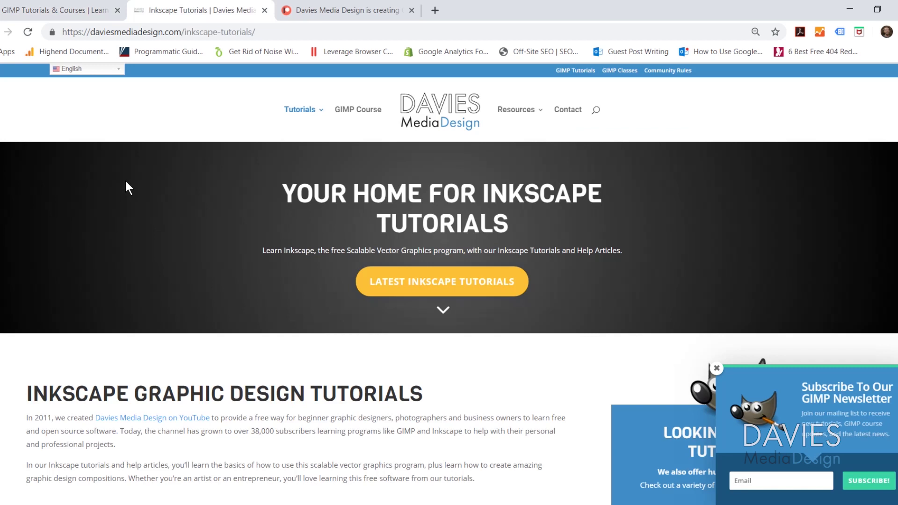
pyautogui.scroll(-10, 180, 259)
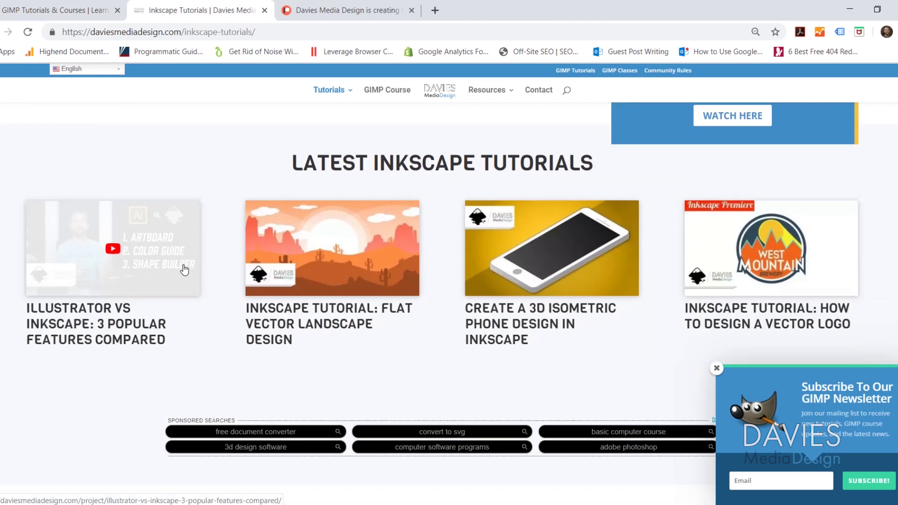
pyautogui.scroll(-3, 184, 271)
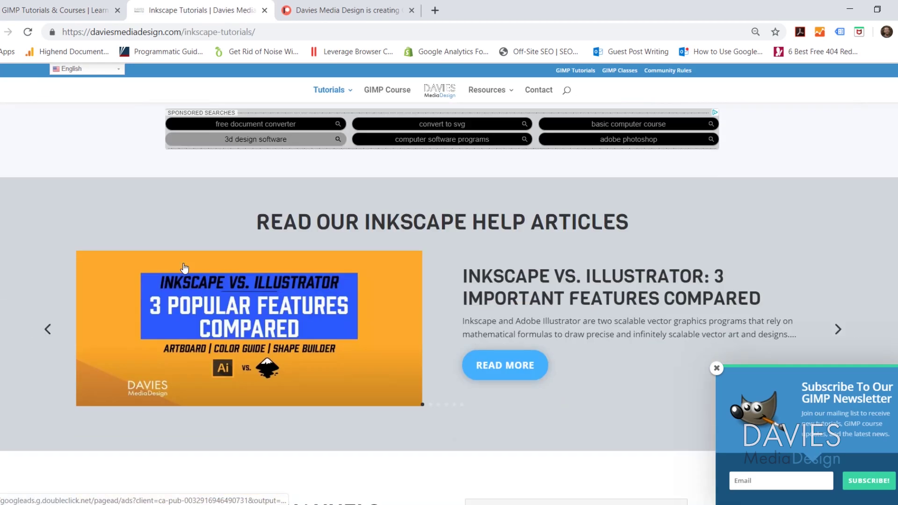
pyautogui.scroll(-15, 184, 268)
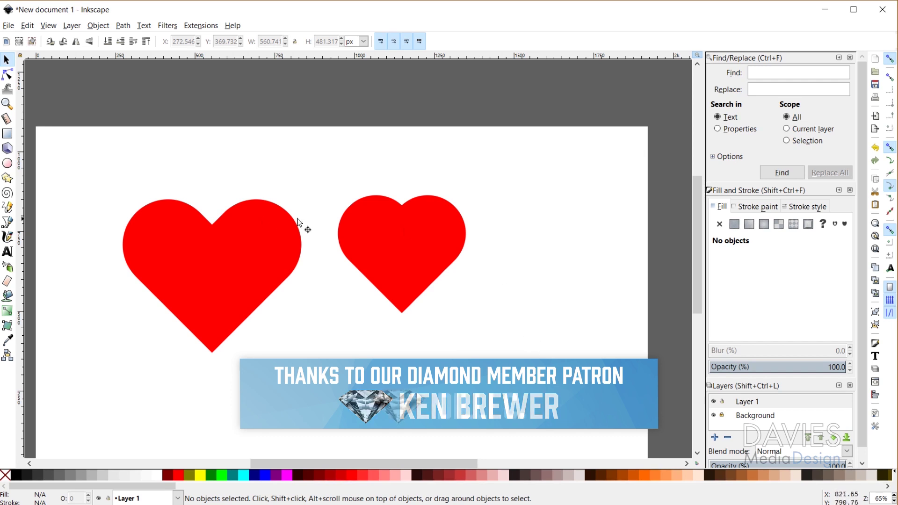
pyautogui.click(226, 240)
pyautogui.click(422, 245)
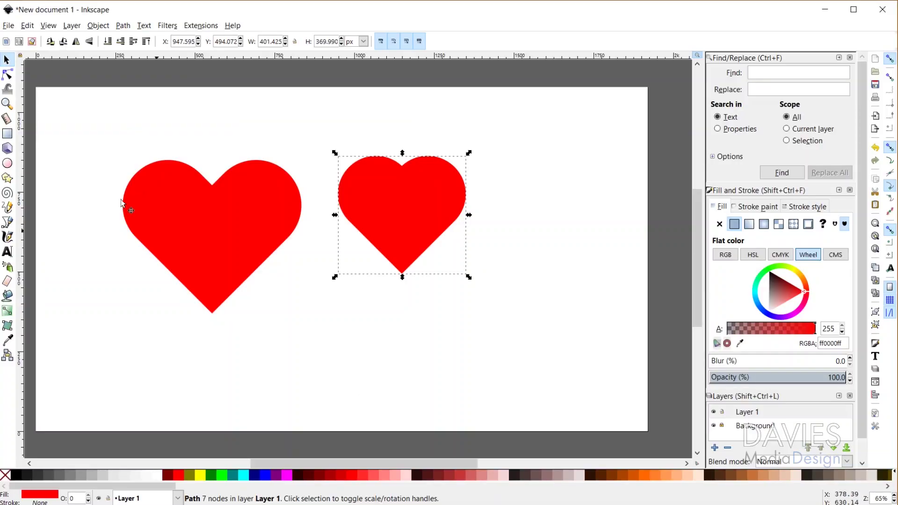
# Draw a tall red rectangle to the right of the hearts.
pyautogui.click(8, 134)
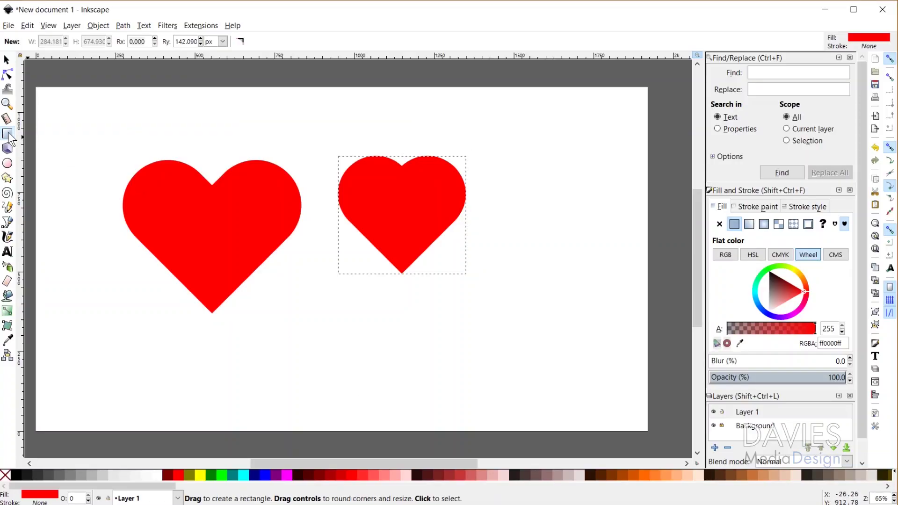
pyautogui.click(527, 250)
pyautogui.moveTo(529, 196)
pyautogui.mouseDown()
pyautogui.moveTo(604, 362)
pyautogui.moveTo(588, 405)
pyautogui.moveTo(602, 407)
pyautogui.moveTo(600, 400)
pyautogui.mouseUp()
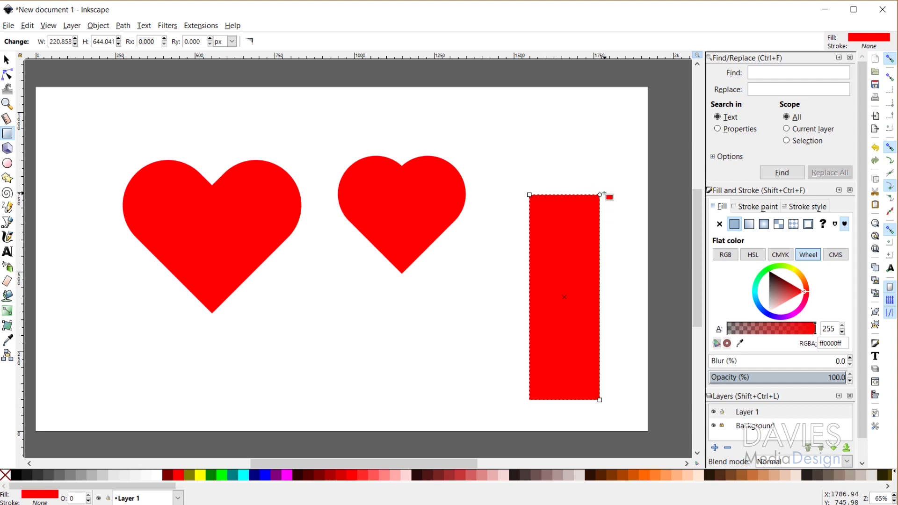
# Round the rectangle's ends fully into a capsule with Ry 110.429 px.
pyautogui.keyDown('ctrl'); pyautogui.scroll(3, 613, 200); pyautogui.keyUp('ctrl')
pyautogui.keyDown('ctrl'); pyautogui.scroll(2, 614, 201); pyautogui.keyUp('ctrl')
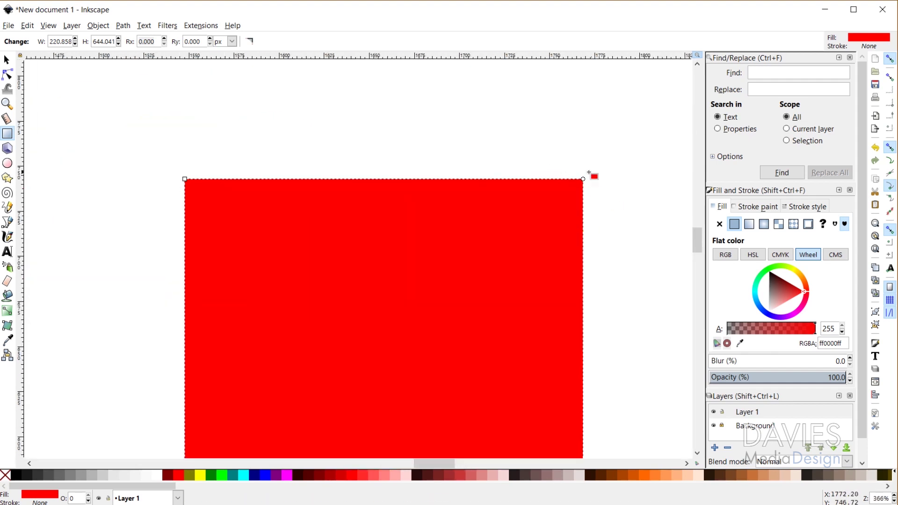
pyautogui.keyDown('ctrl'); pyautogui.scroll(-4, 591, 176); pyautogui.keyUp('ctrl')
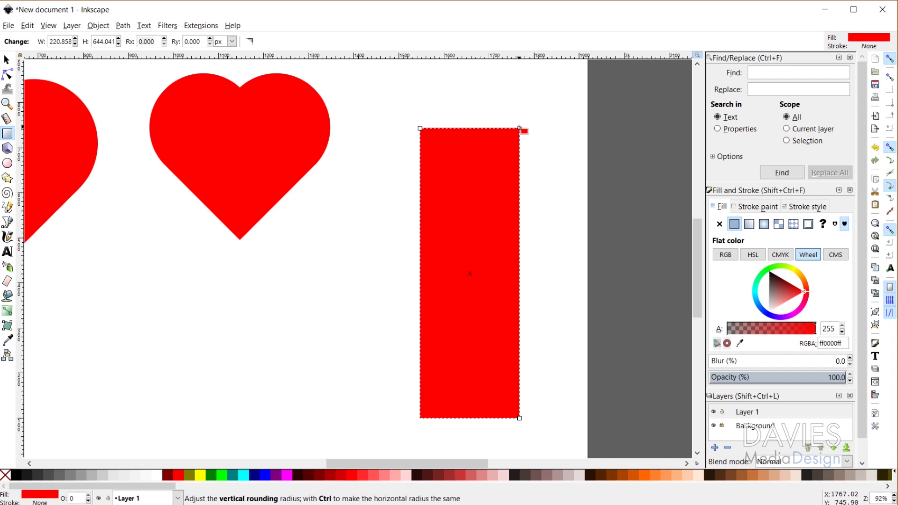
pyautogui.moveTo(519, 128); pyautogui.dragTo(519, 195)
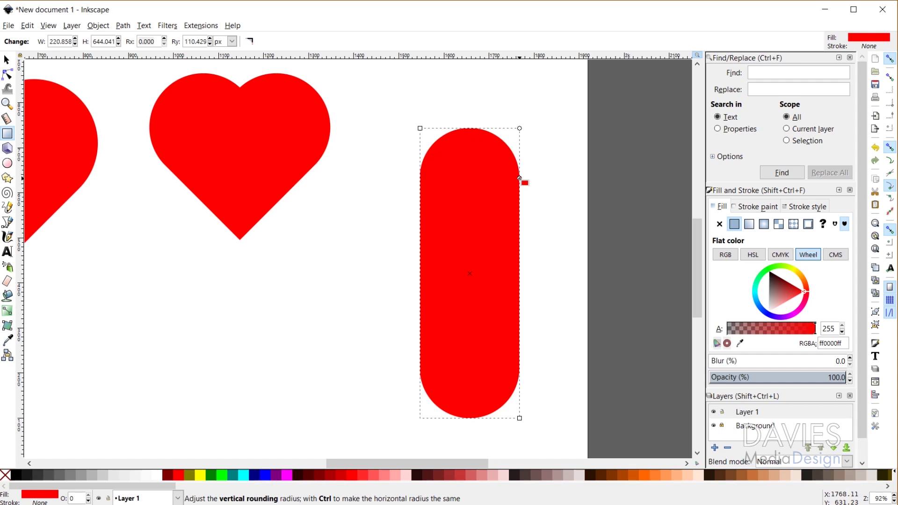
# Nudge the first capsule up-left and rotate it 45° so its top leans right.
pyautogui.click(8, 62)
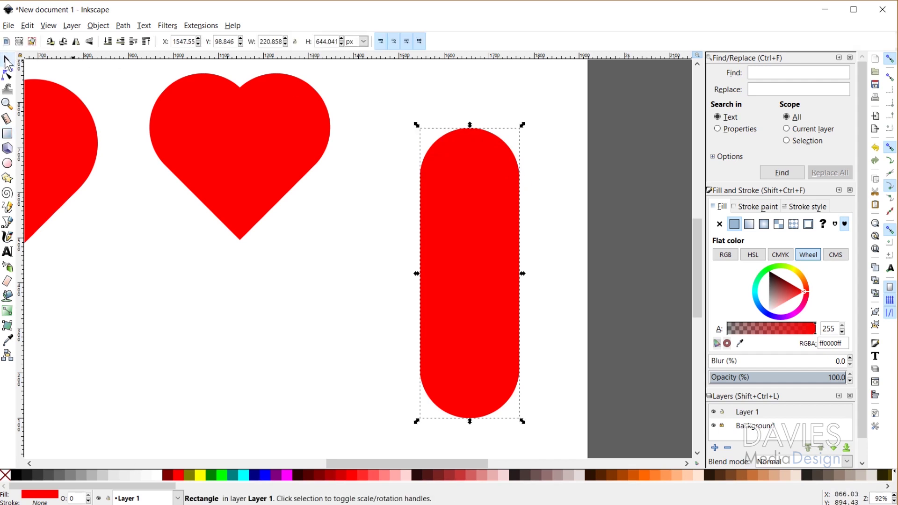
pyautogui.moveTo(486, 176)
pyautogui.mouseDown()
pyautogui.moveTo(445, 189)
pyautogui.moveTo(471, 167)
pyautogui.moveTo(480, 172)
pyautogui.mouseUp()
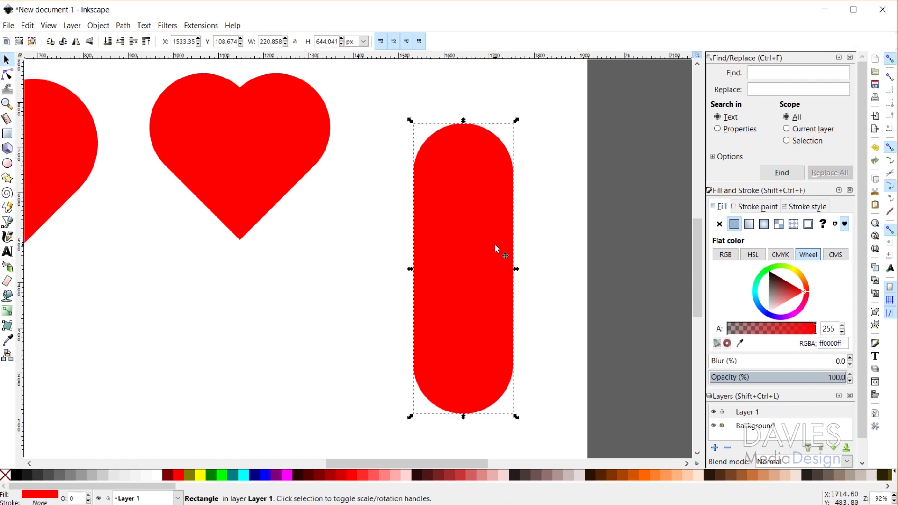
pyautogui.click(468, 175)
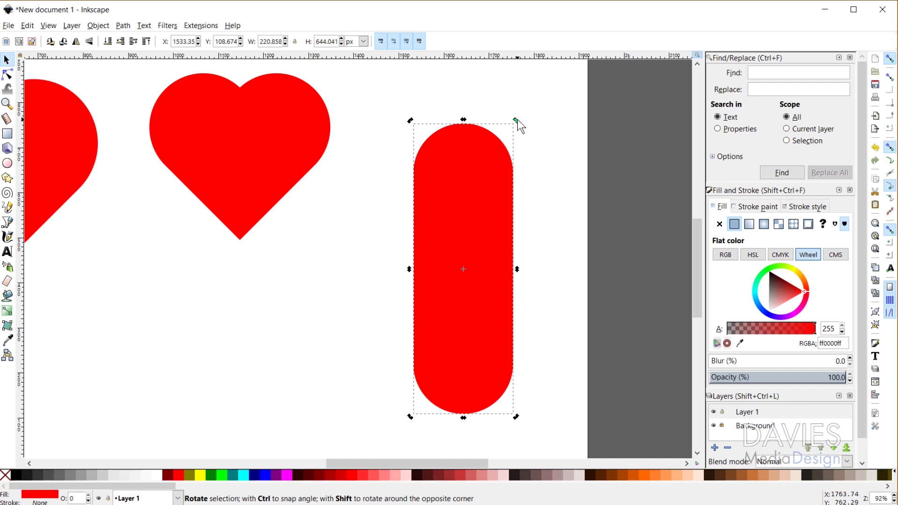
pyautogui.moveTo(518, 120); pyautogui.dragTo(588, 201)
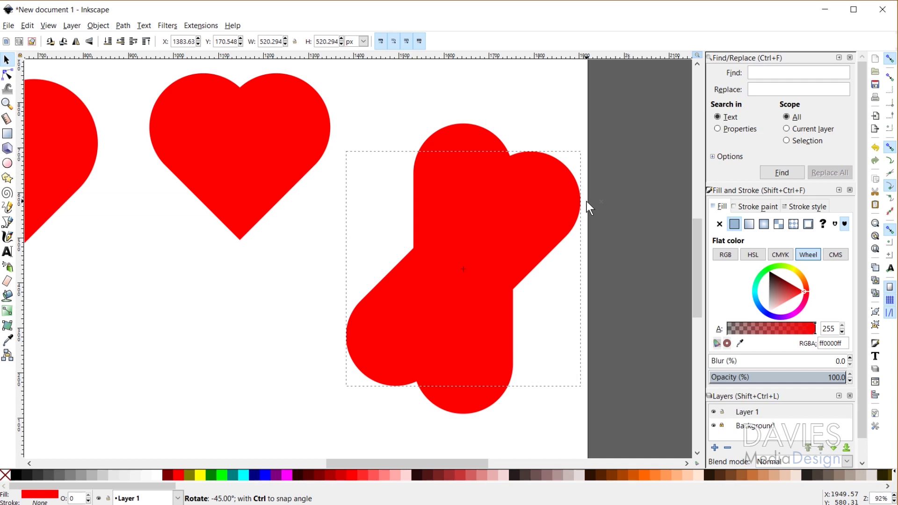
pyautogui.moveTo(586, 201); pyautogui.dragTo(586, 201)
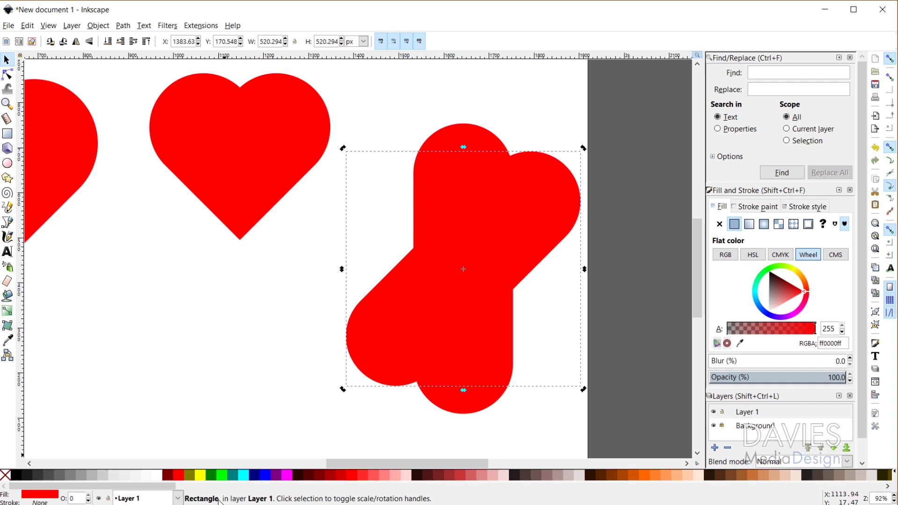
# Rotate the upright capsule 45° the other way to form an X.
pyautogui.click(465, 128)
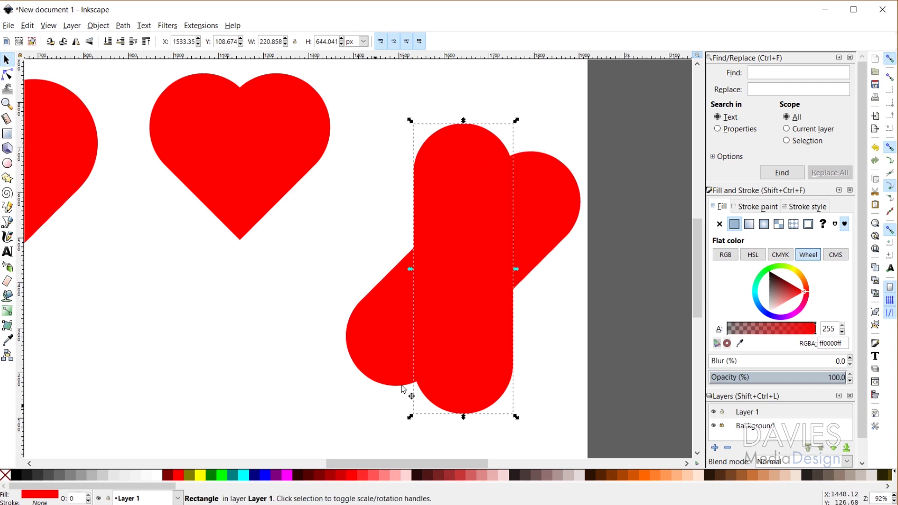
pyautogui.click(453, 148)
pyautogui.moveTo(412, 120); pyautogui.dragTo(360, 213)
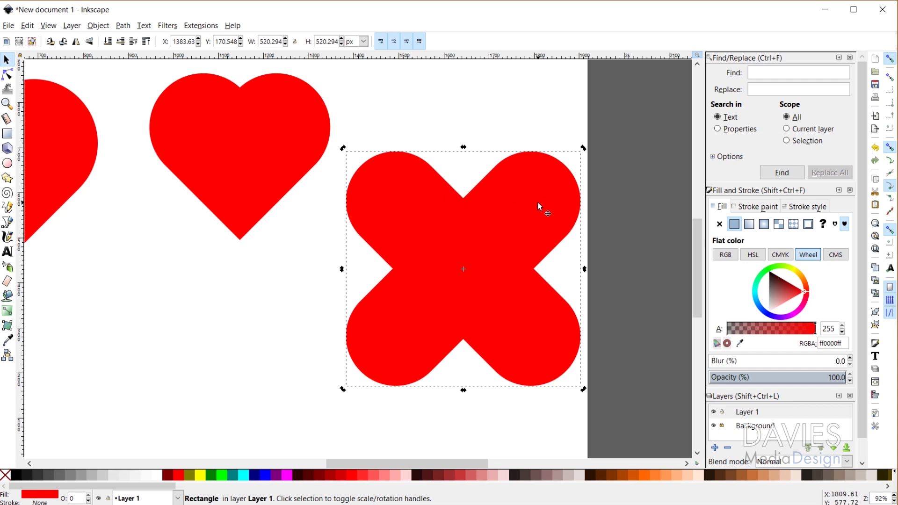
# Slide one capsule left into heart lobes and select both capsules.
pyautogui.moveTo(537, 201); pyautogui.dragTo(482, 198)
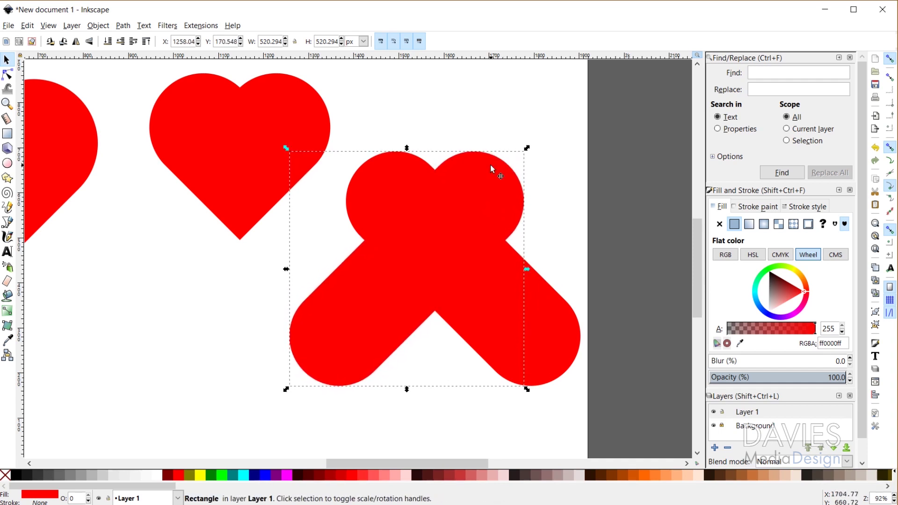
pyautogui.press('shift')
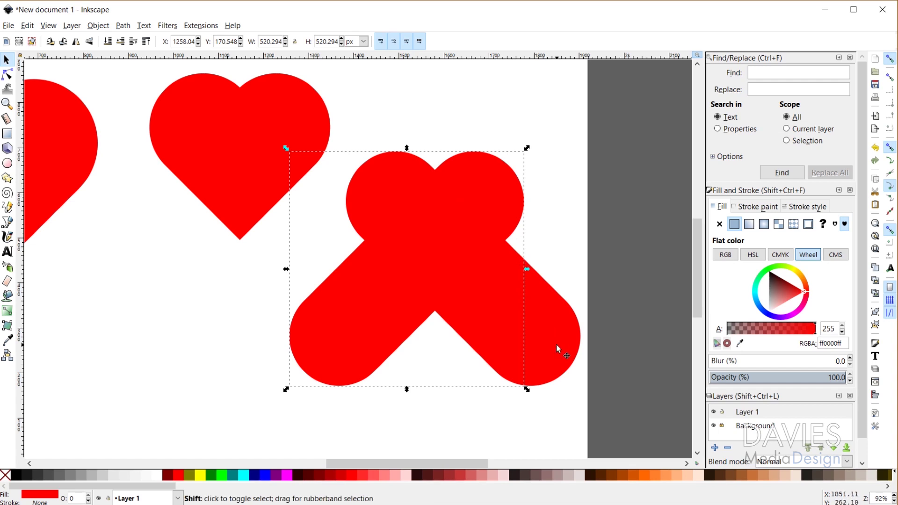
pyautogui.keyDown('shift'); pyautogui.click(557, 343); pyautogui.keyUp('shift')
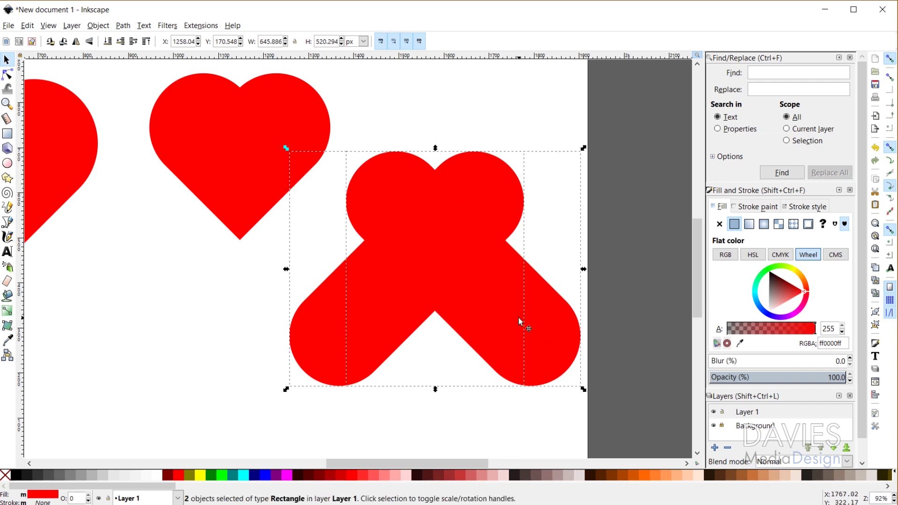
# Align both capsules' top edges relative to the last selected object.
pyautogui.click(875, 395)
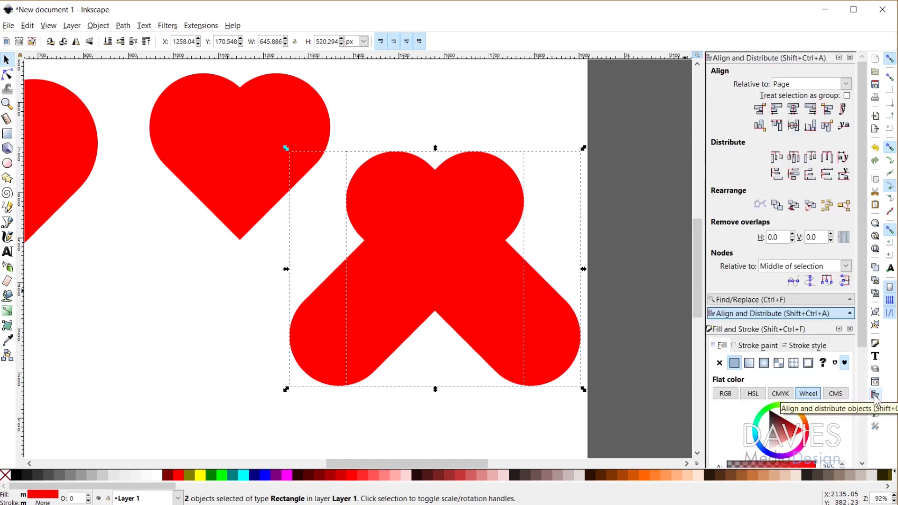
pyautogui.click(812, 86)
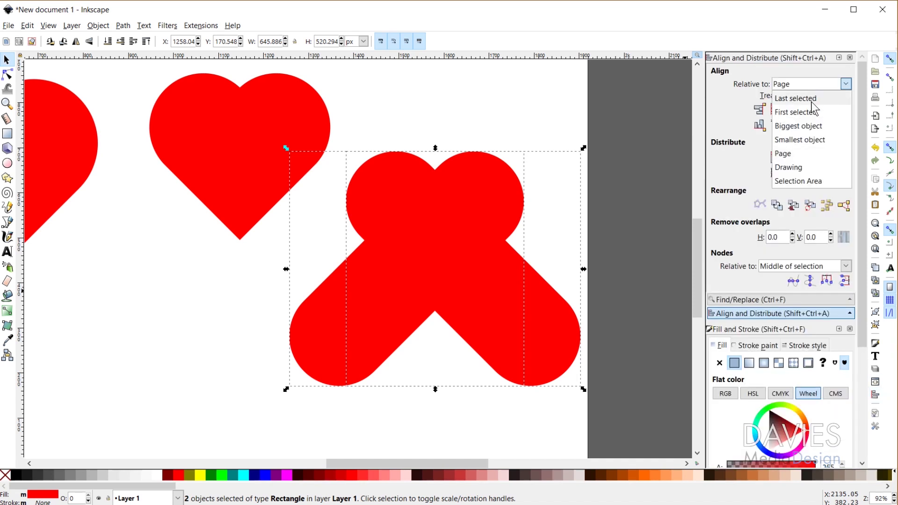
pyautogui.click(811, 103)
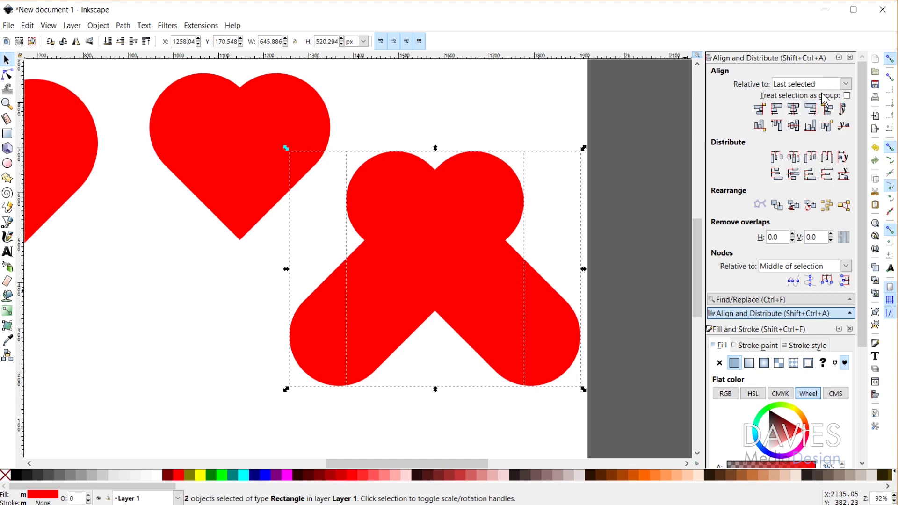
pyautogui.click(778, 126)
# Convert both capsules with Object to Path and Union them into one path for node editing.
pyautogui.click(123, 26)
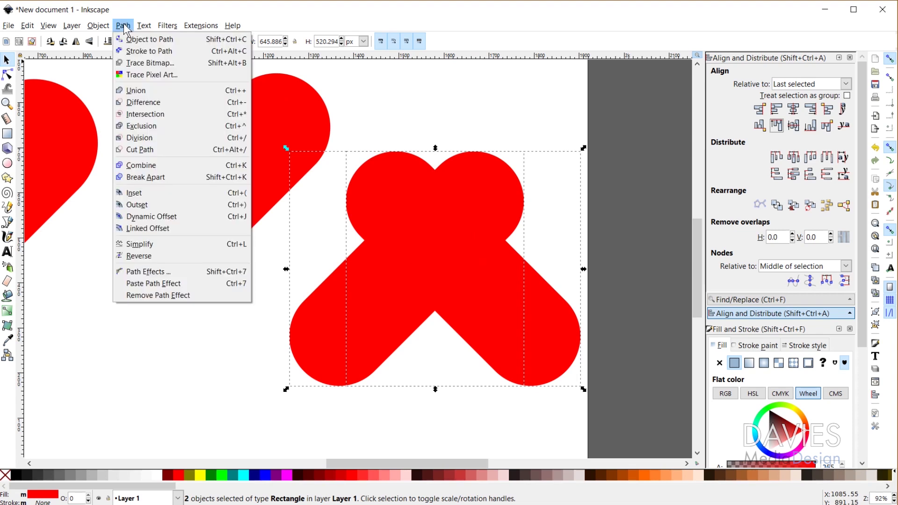
pyautogui.click(130, 39)
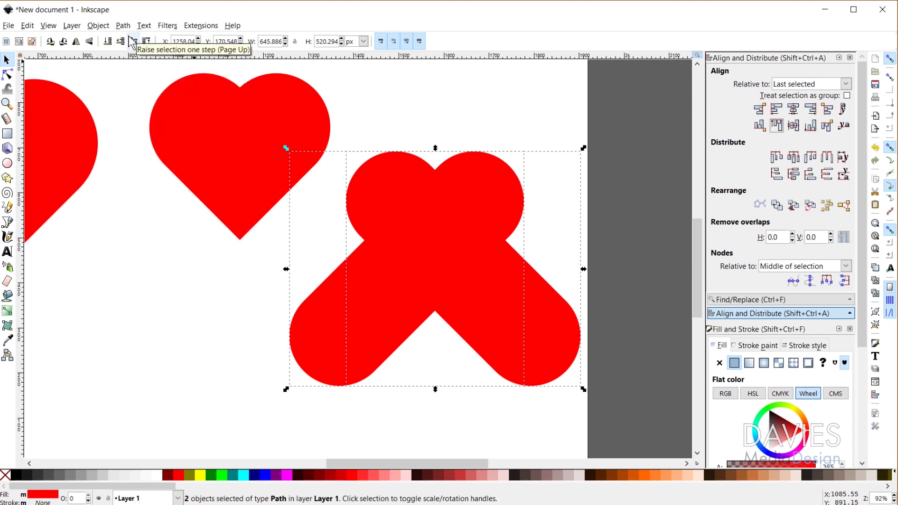
pyautogui.click(124, 26)
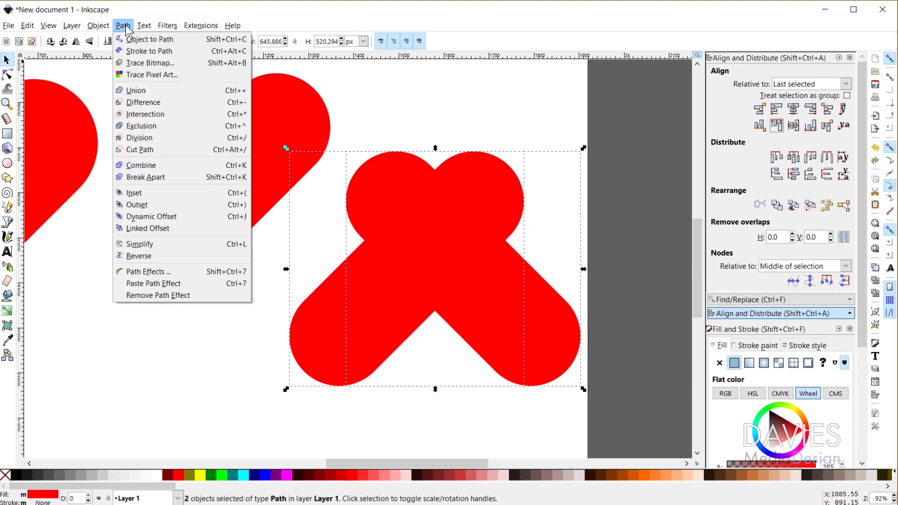
pyautogui.click(150, 89)
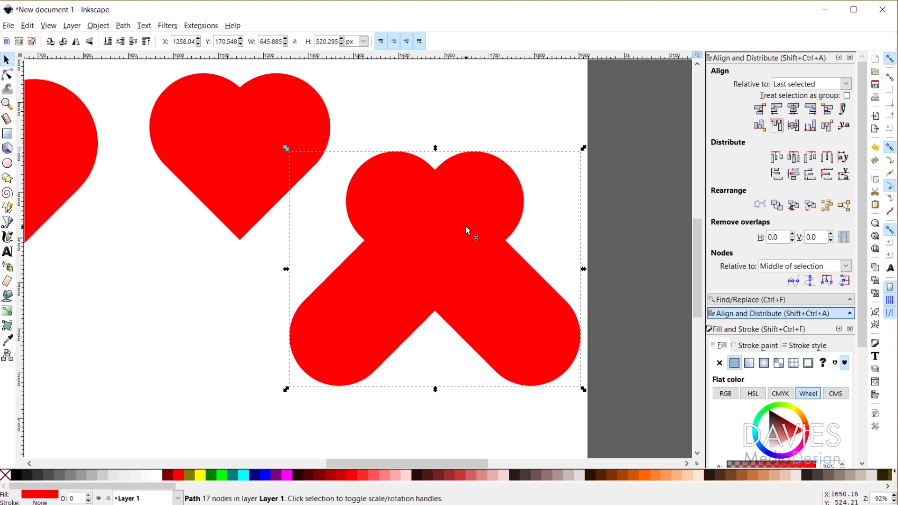
pyautogui.click(8, 75)
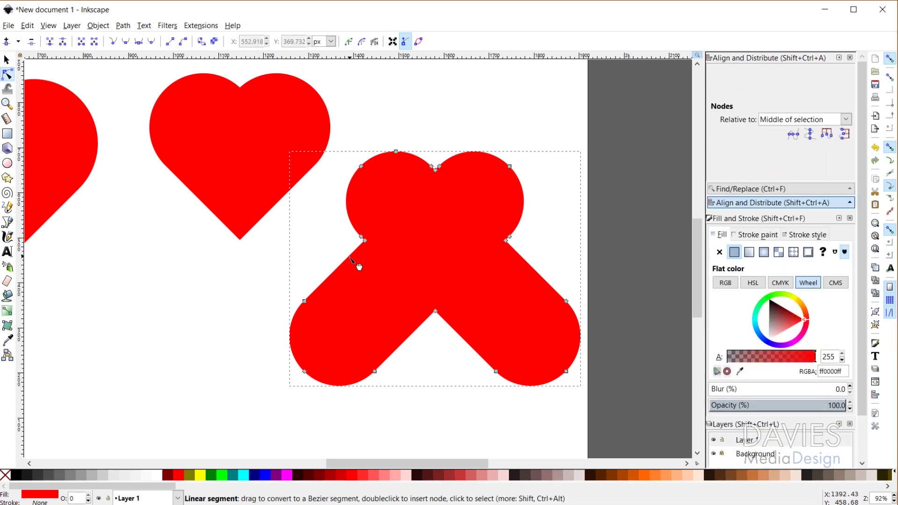
# Delete three extra nodes on the lower-left arm to round off the left lobe.
pyautogui.click(305, 302)
pyautogui.press('Delete')
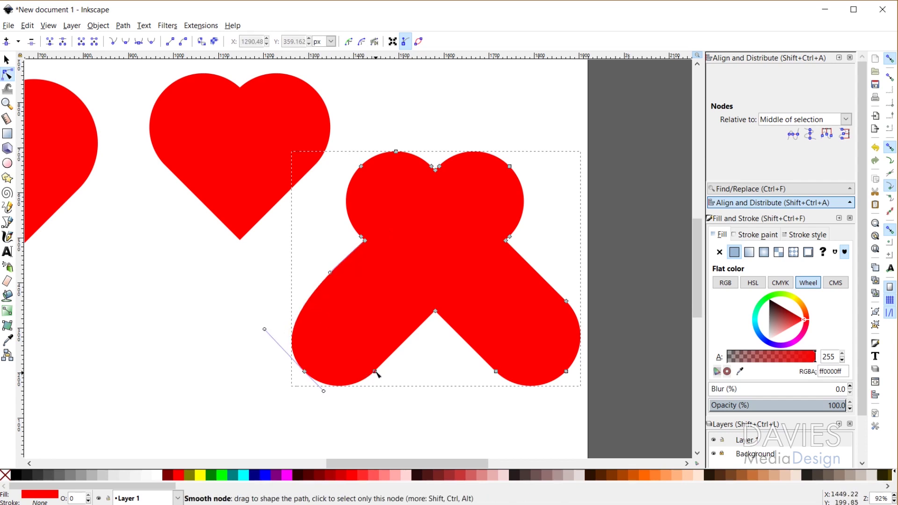
pyautogui.click(375, 372)
pyautogui.press('Delete')
pyautogui.click(305, 372)
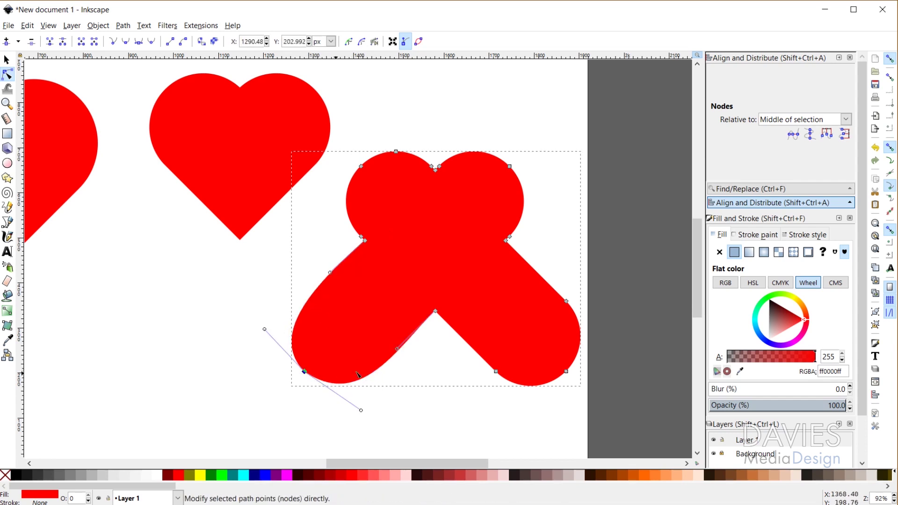
pyautogui.press('Delete')
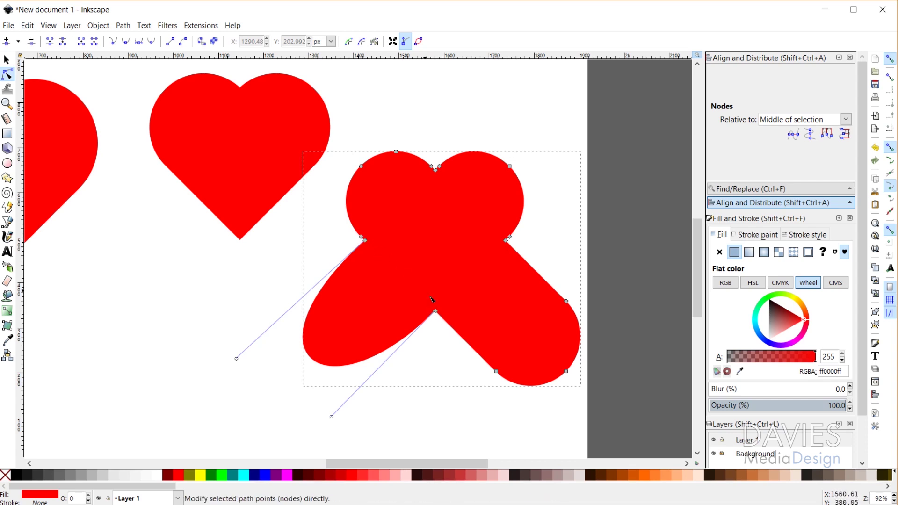
# Delete three lower-right arm nodes to round the right lobe, then select the bottom centre node.
pyautogui.click(566, 301)
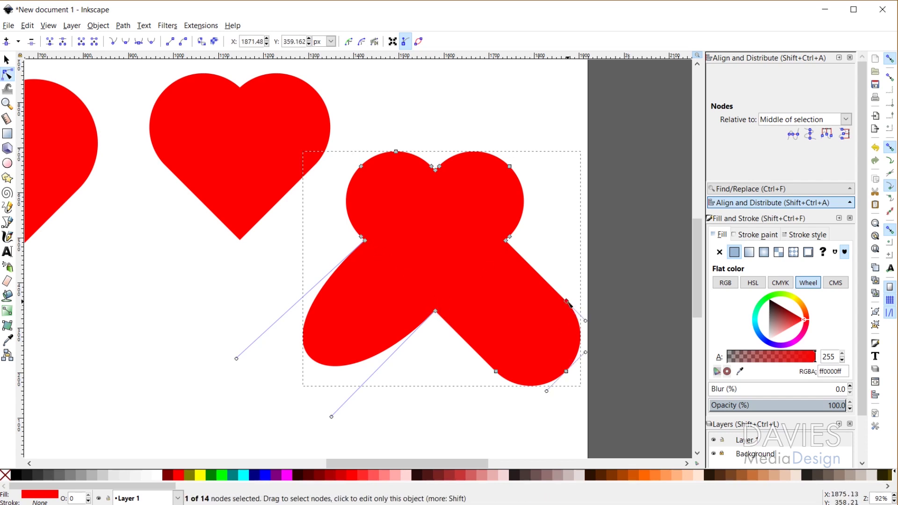
pyautogui.press('Delete')
pyautogui.click(545, 388)
pyautogui.press('Delete')
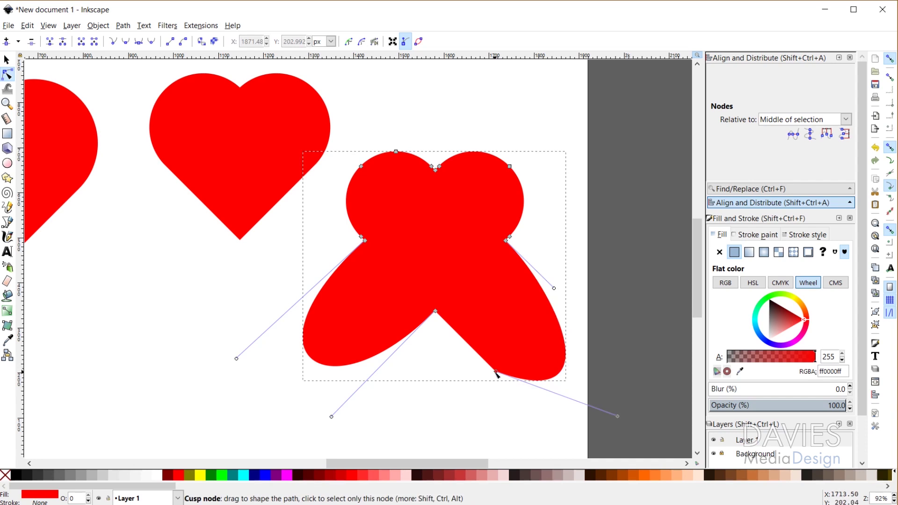
pyautogui.click(497, 373)
pyautogui.press('Delete')
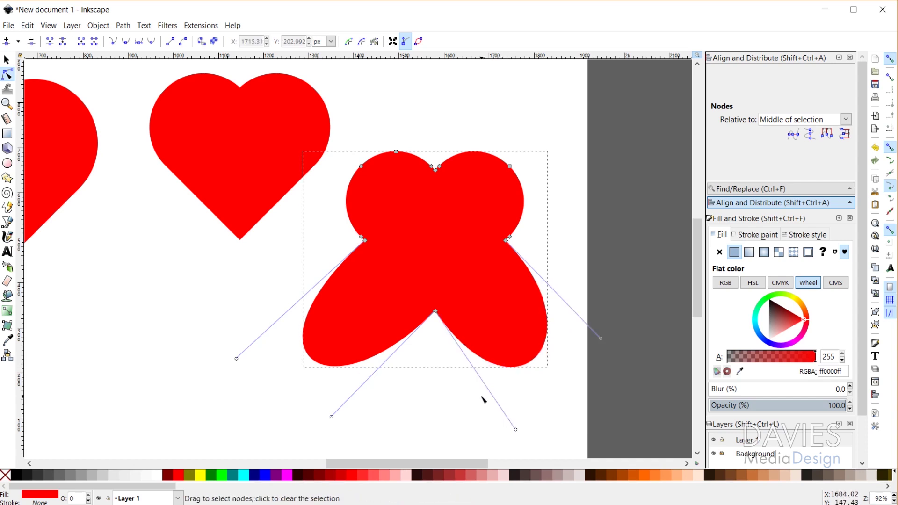
pyautogui.click(436, 312)
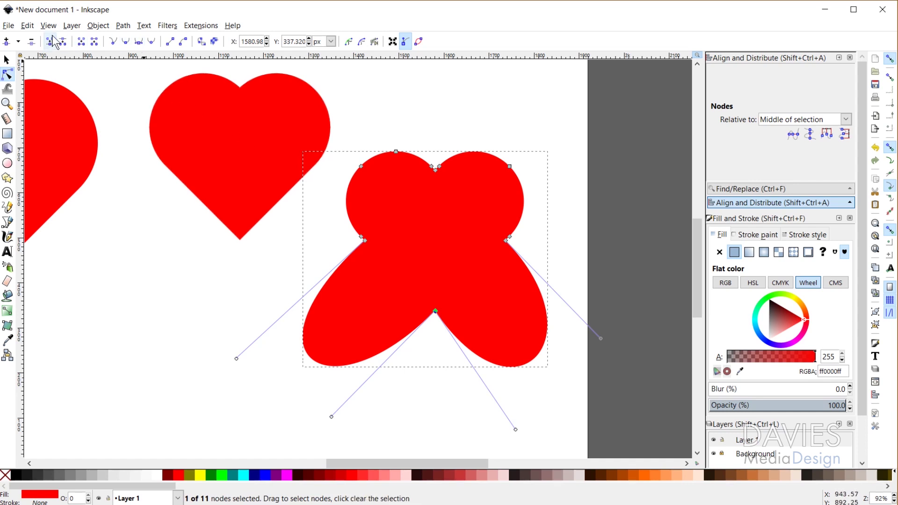
# Make the bottom node a corner and pull both Bezier handles onto it for a pointed bottom.
pyautogui.click(112, 43)
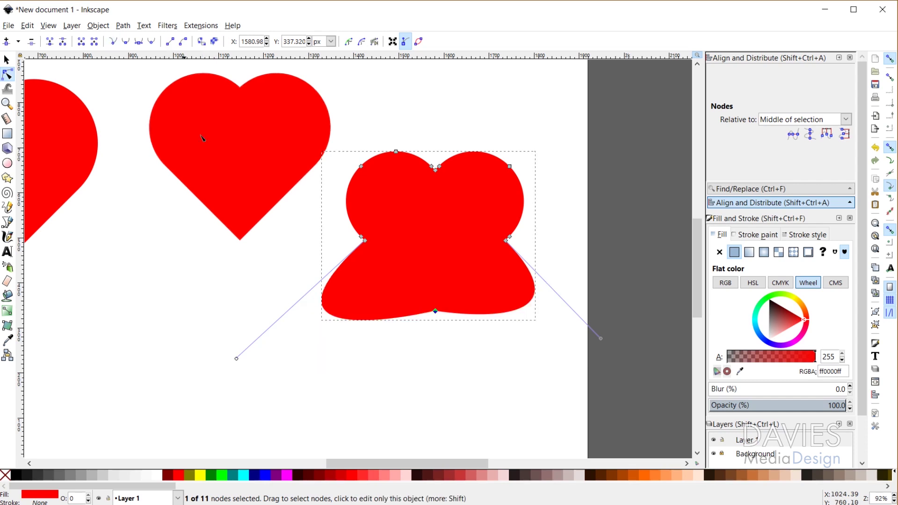
pyautogui.click(436, 311)
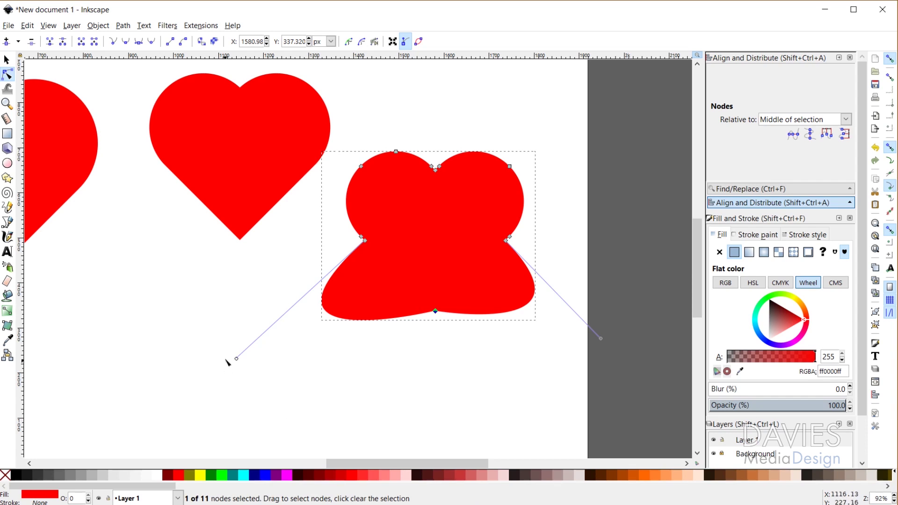
pyautogui.moveTo(237, 360); pyautogui.dragTo(423, 313)
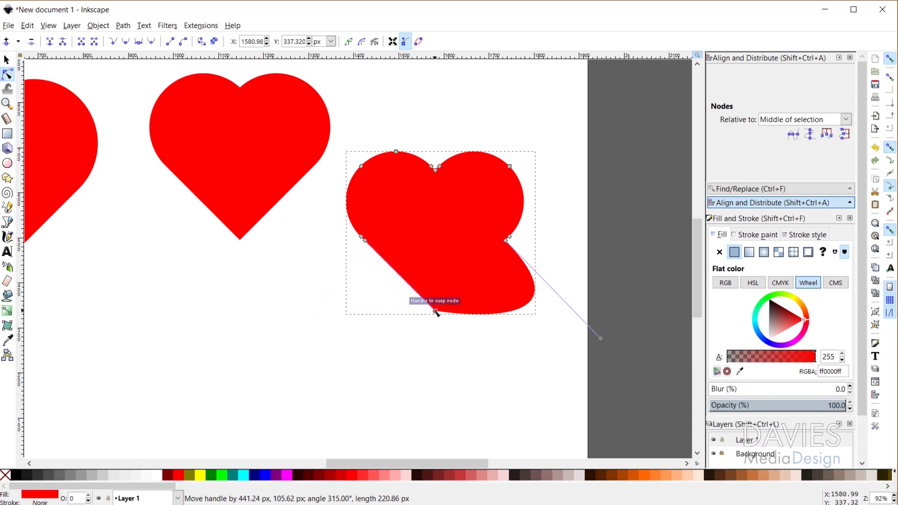
pyautogui.moveTo(436, 312); pyautogui.dragTo(436, 315)
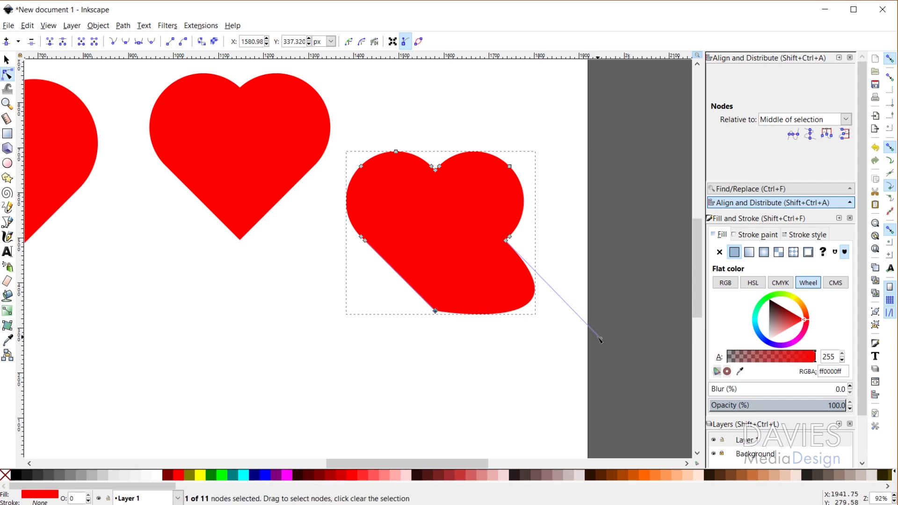
pyautogui.moveTo(601, 340); pyautogui.dragTo(436, 312)
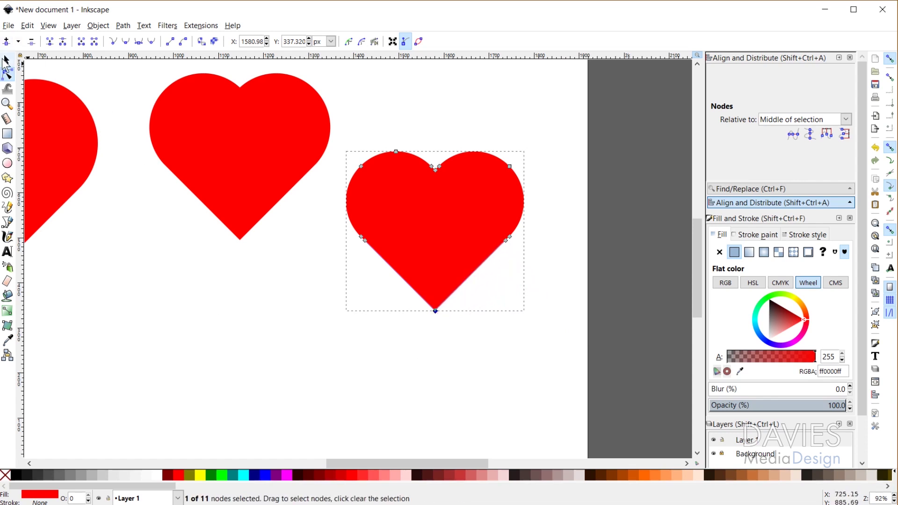
pyautogui.click(7, 61)
# Scale the finished heart down slightly to 368.493 × 330.047 px.
pyautogui.click(189, 377)
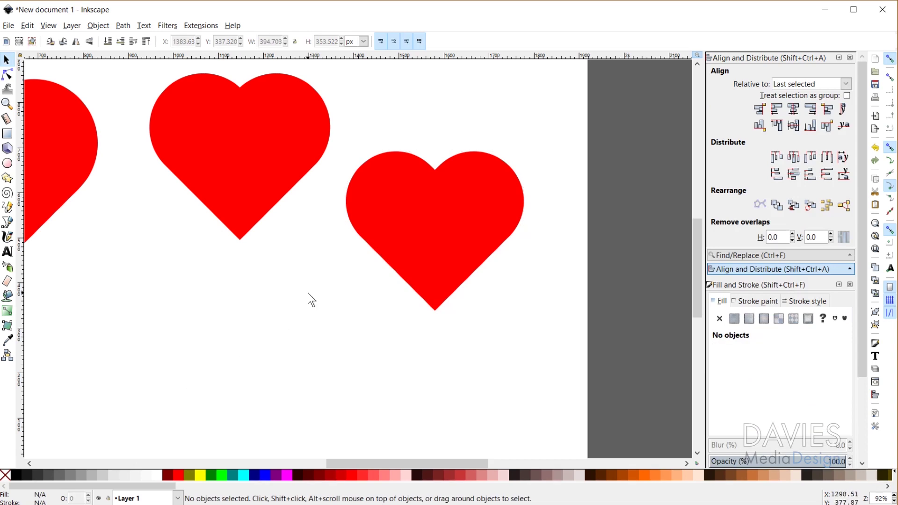
pyautogui.click(473, 192)
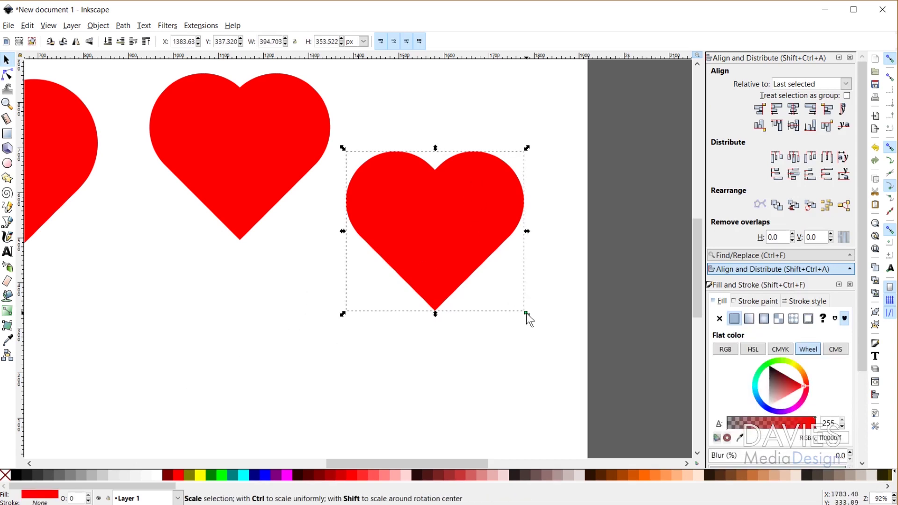
pyautogui.moveTo(524, 314)
pyautogui.mouseDown()
pyautogui.moveTo(604, 399)
pyautogui.moveTo(460, 264)
pyautogui.moveTo(528, 329)
pyautogui.moveTo(510, 330)
pyautogui.moveTo(517, 318)
pyautogui.mouseUp()
# Try blue, purple and fuchsia fills, then return the heart to red.
pyautogui.click(265, 475)
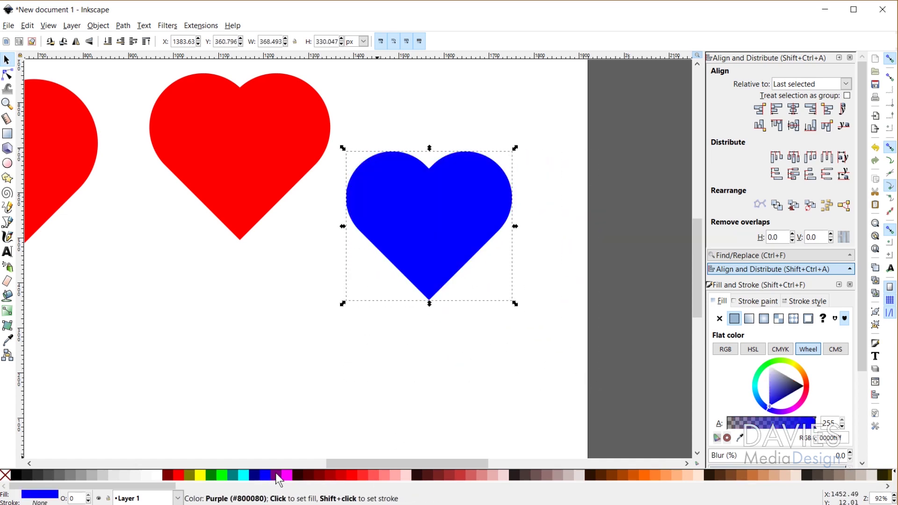
pyautogui.click(276, 475)
pyautogui.click(286, 475)
pyautogui.click(177, 476)
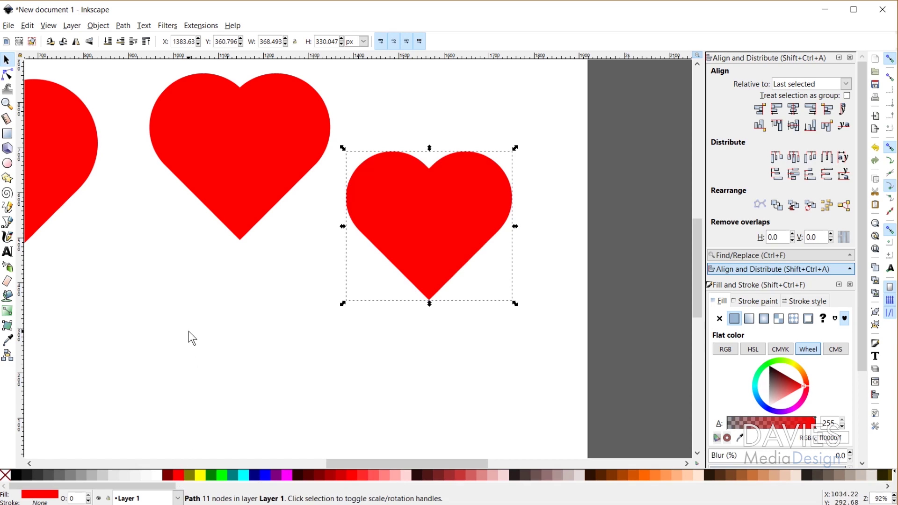